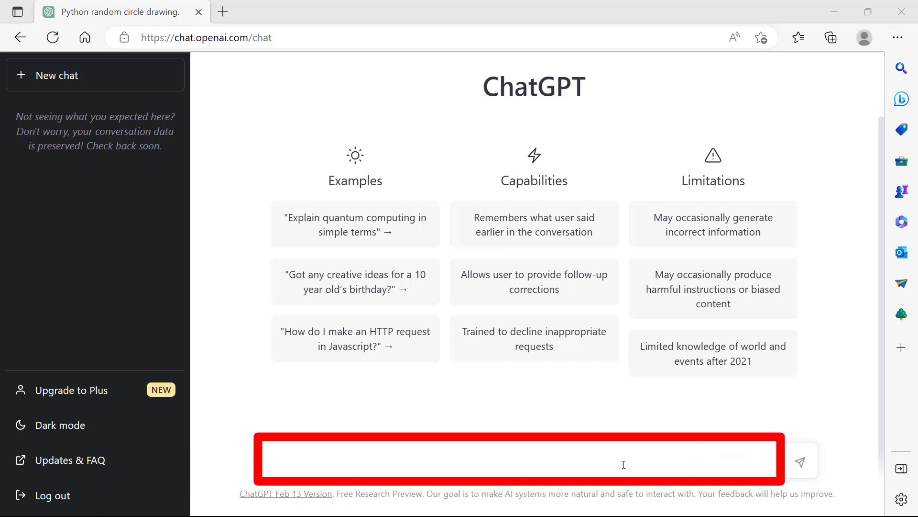
{"action": "type", "text": "Use Python and the turtle module to draw random circles all over the computer screen."}
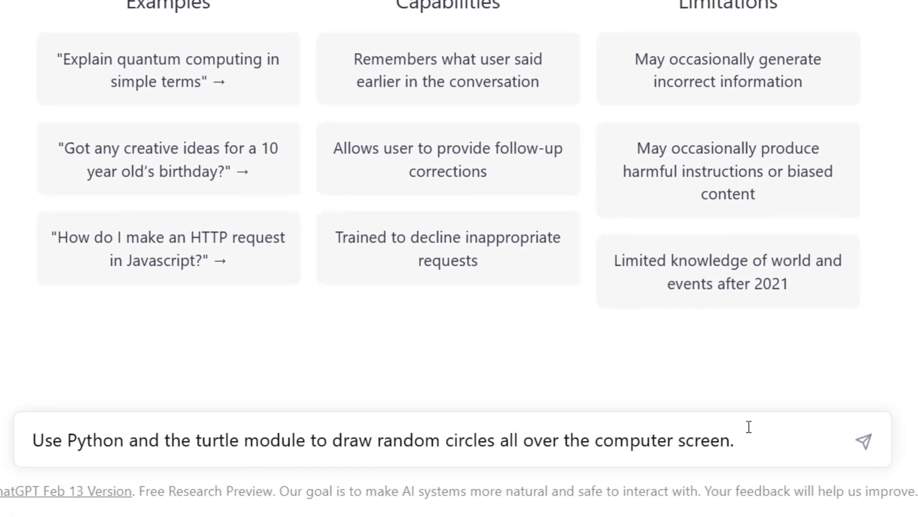
- Send the prompt asking ChatGPT for a turtle script drawing 100 random coloured circles
{"action": "left_click", "coordinate": [864, 443]}
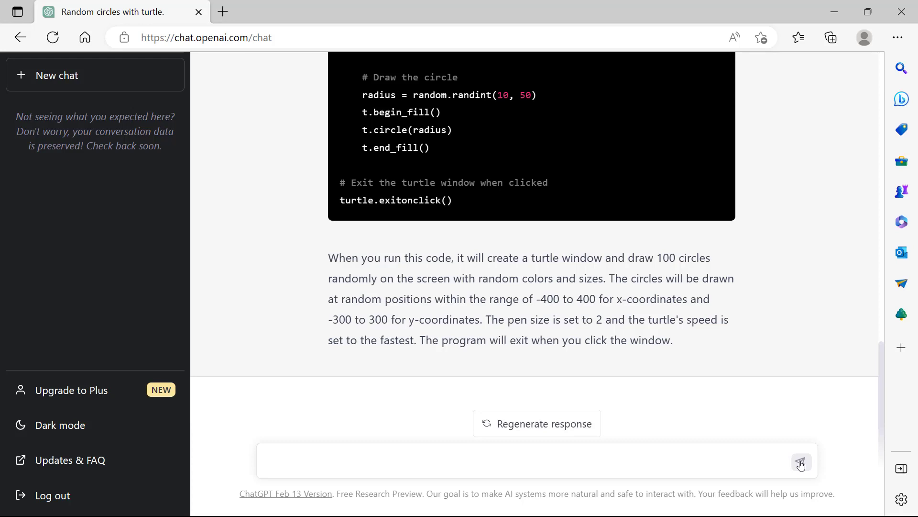
{"action": "left_click_drag", "start_coordinate": [880, 349], "coordinate": [878, 96]}
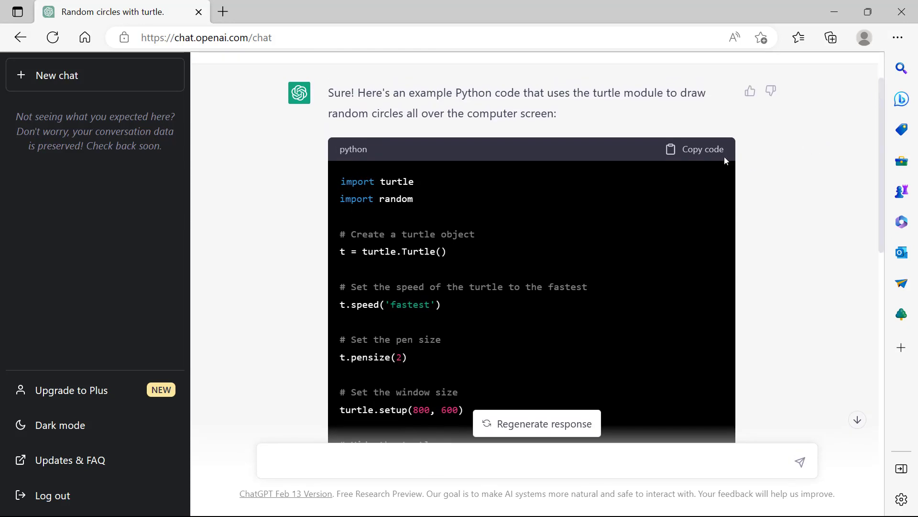
- Copy the generated turtle script from ChatGPT's code block
{"action": "left_click", "coordinate": [700, 155]}
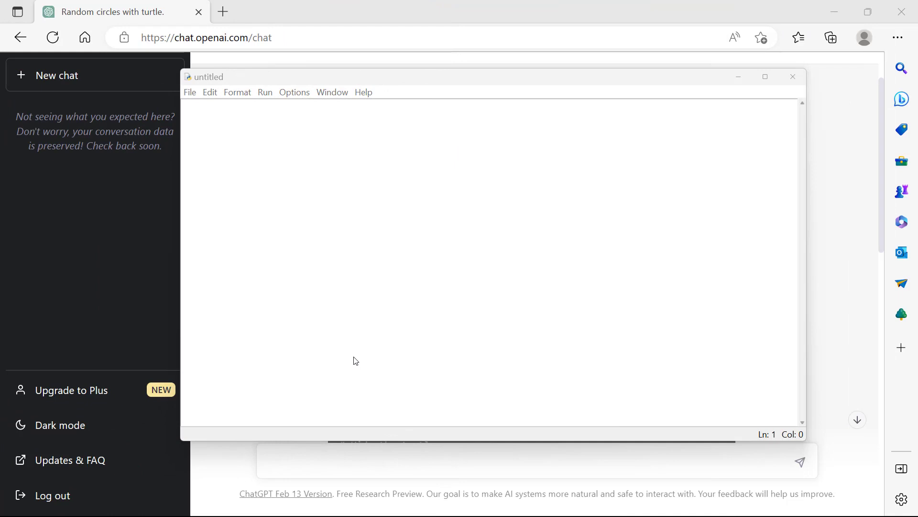
- Paste the copied turtle script into the empty untitled IDLE editor
{"action": "right_click", "coordinate": [280, 118]}
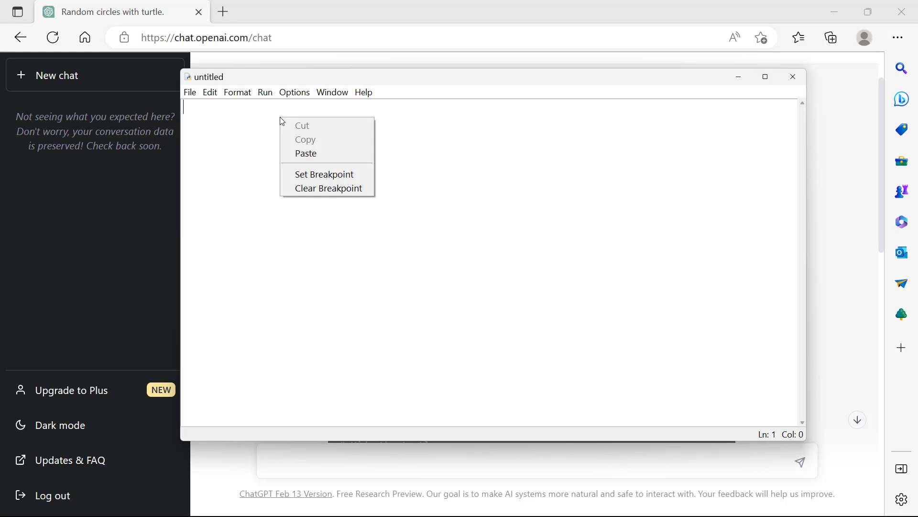
{"action": "left_click", "coordinate": [301, 153]}
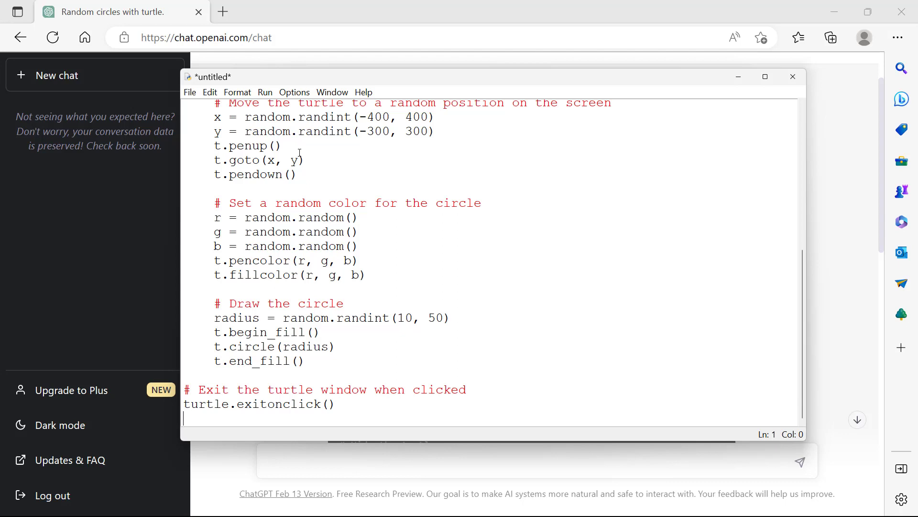
- Save the script as CIRCLES.py in Documents > Python Programs
{"action": "left_click", "coordinate": [188, 96]}
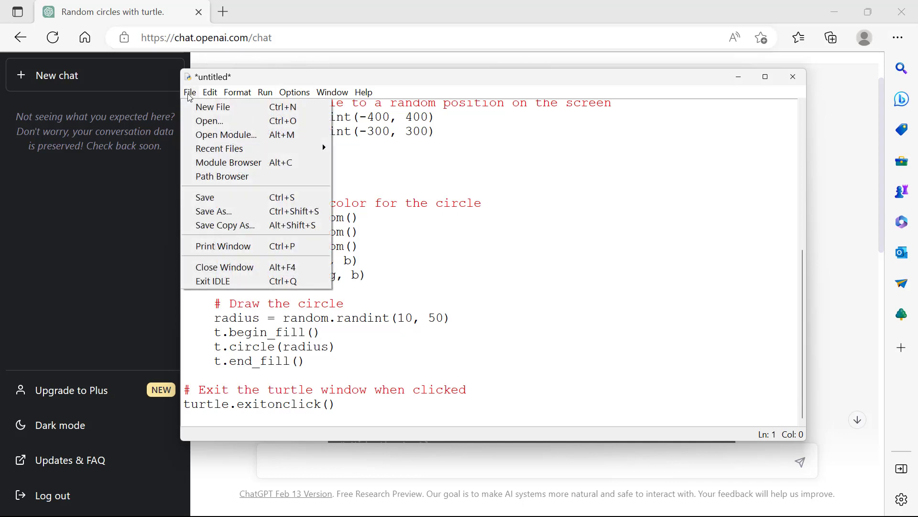
{"action": "left_click", "coordinate": [219, 211]}
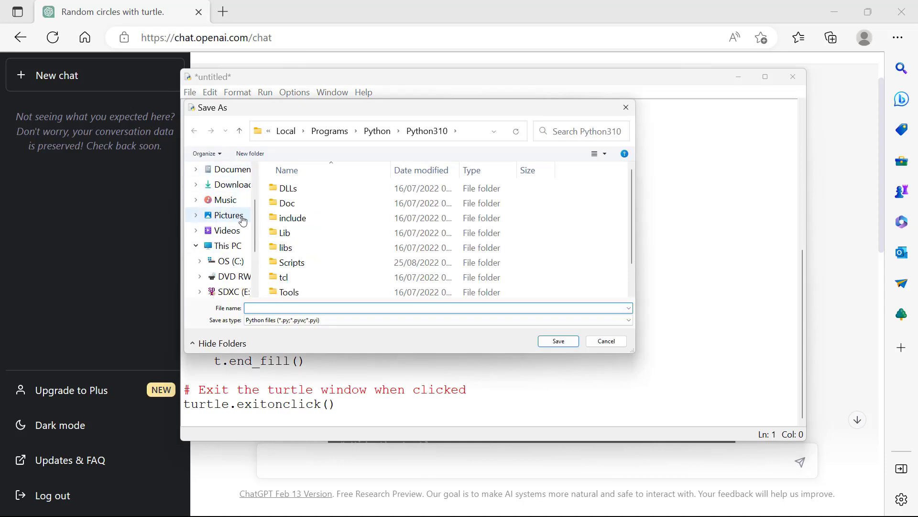
{"action": "left_click_drag", "start_coordinate": [255, 228], "coordinate": [258, 196]}
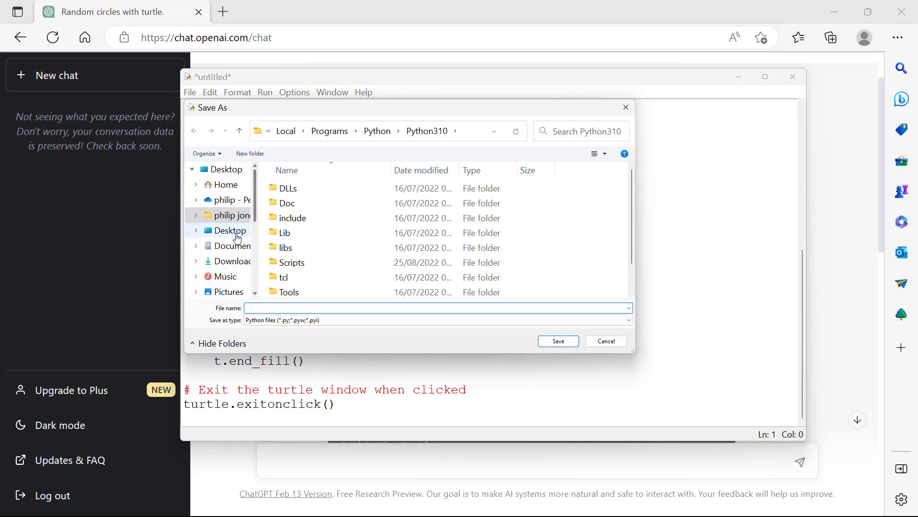
{"action": "left_click", "coordinate": [232, 247]}
{"action": "scroll", "coordinate": [394, 249], "scroll_direction": "down", "scroll_amount": 3}
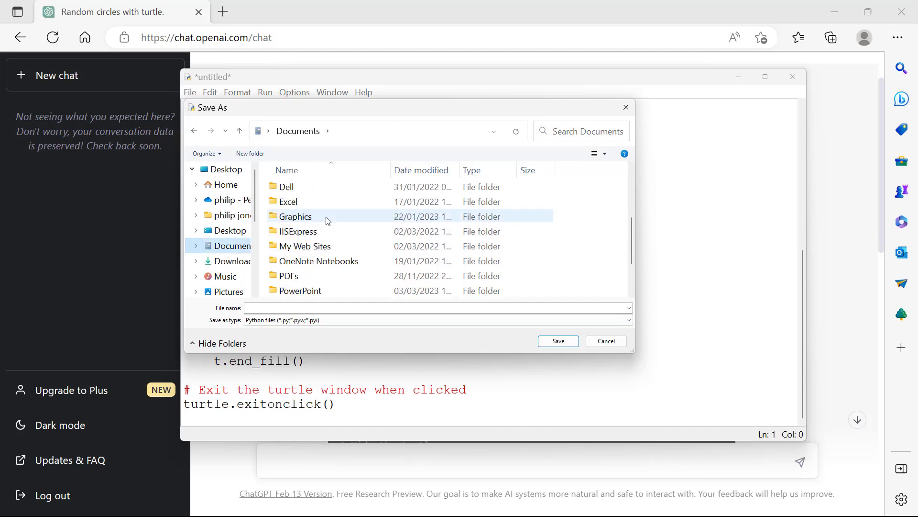
{"action": "scroll", "coordinate": [324, 222], "scroll_direction": "down", "scroll_amount": 2}
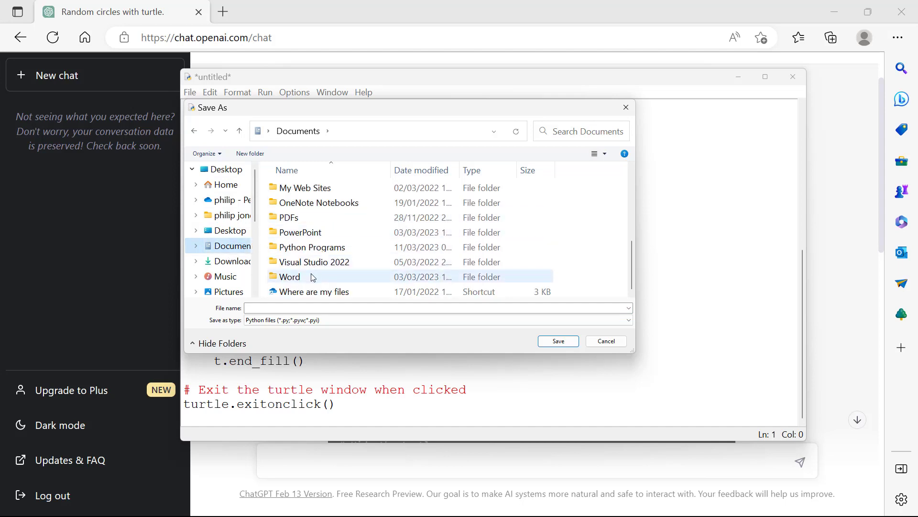
{"action": "mouse_move", "coordinate": [312, 247]}
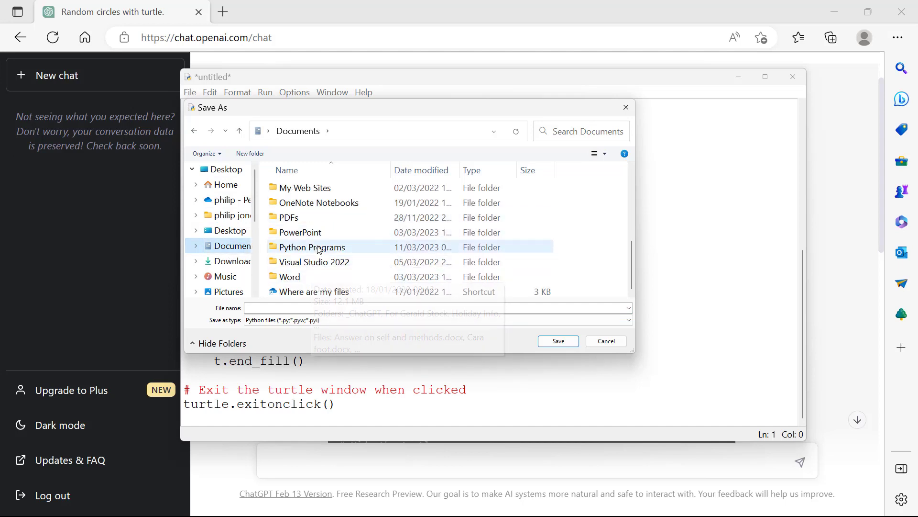
{"action": "double_click", "coordinate": [313, 247]}
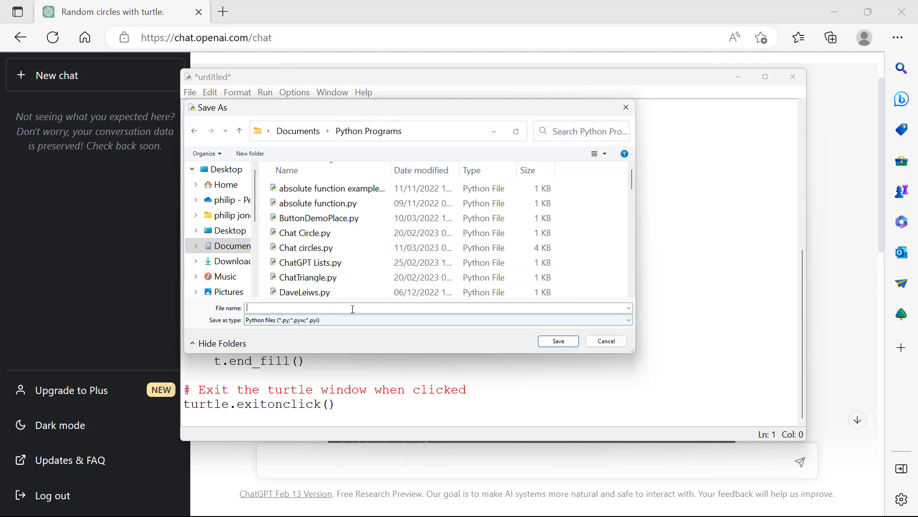
{"action": "left_click", "coordinate": [352, 308]}
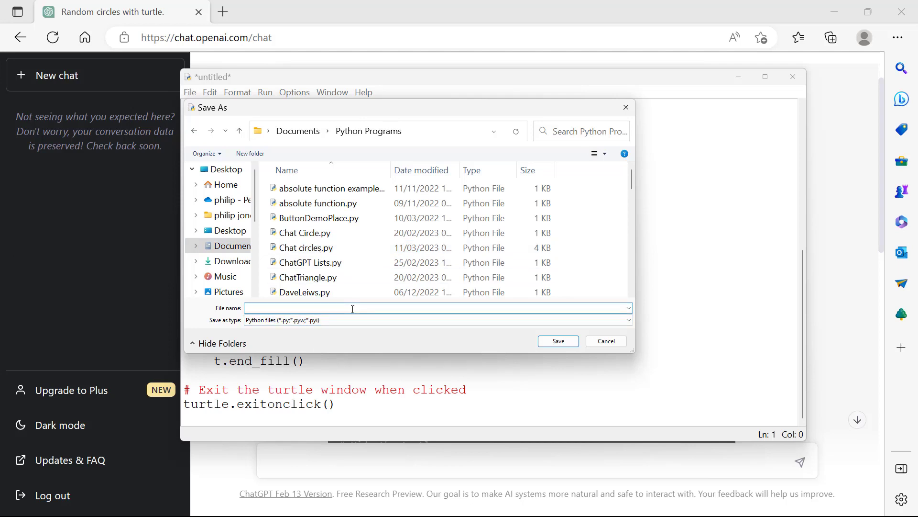
{"action": "type", "text": "CIRCLES"}
{"action": "left_click", "coordinate": [559, 341]}
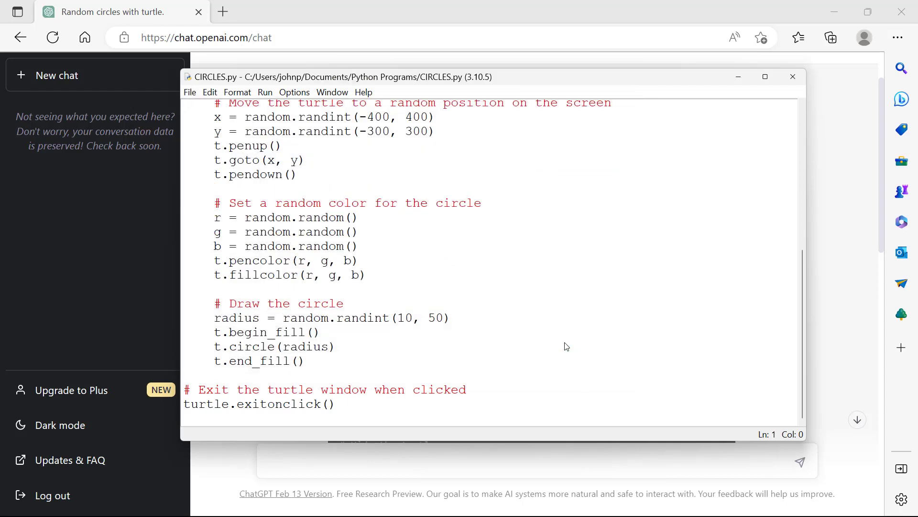
- Run CIRCLES.py via Run Module so the turtle window fills with random coloured circles
{"action": "left_click", "coordinate": [265, 94]}
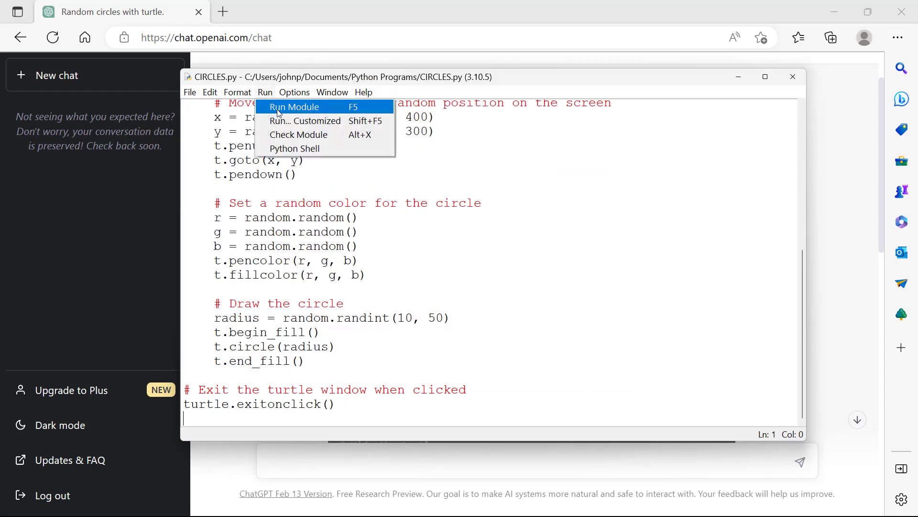
{"action": "left_click", "coordinate": [279, 108]}
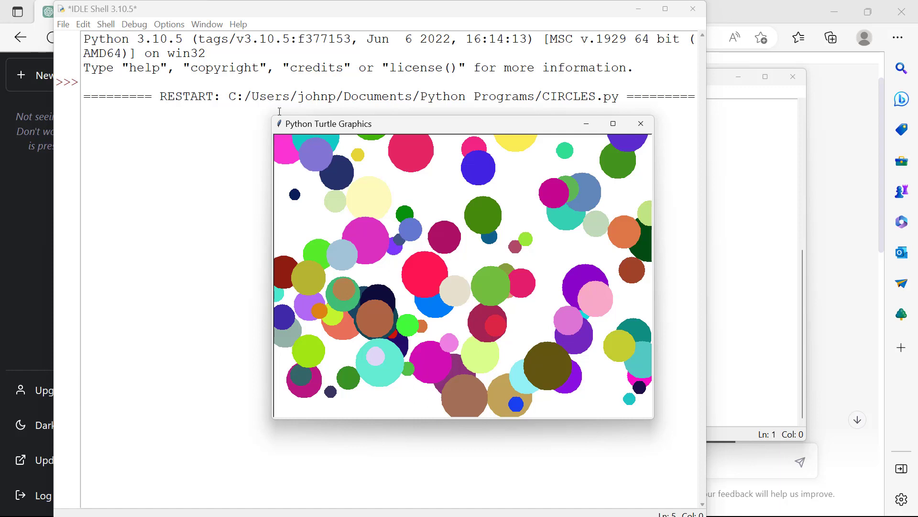
{"action": "left_click", "coordinate": [638, 9]}
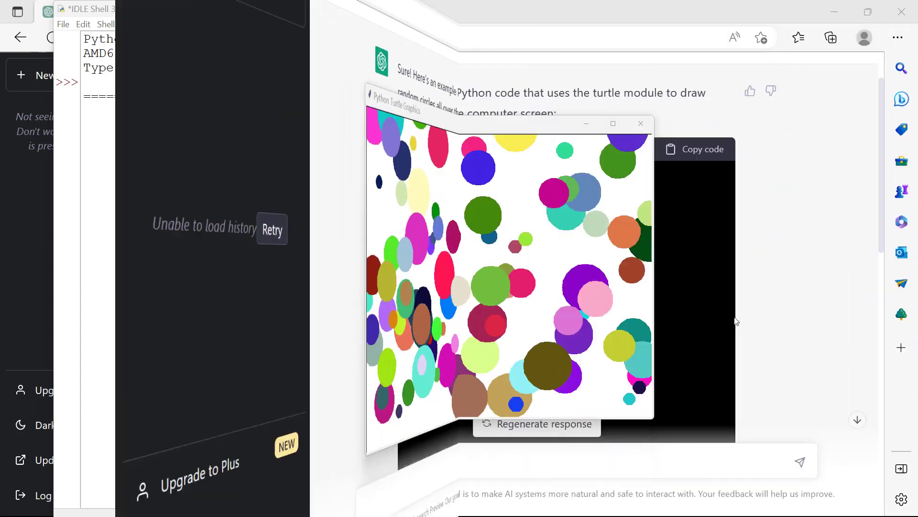